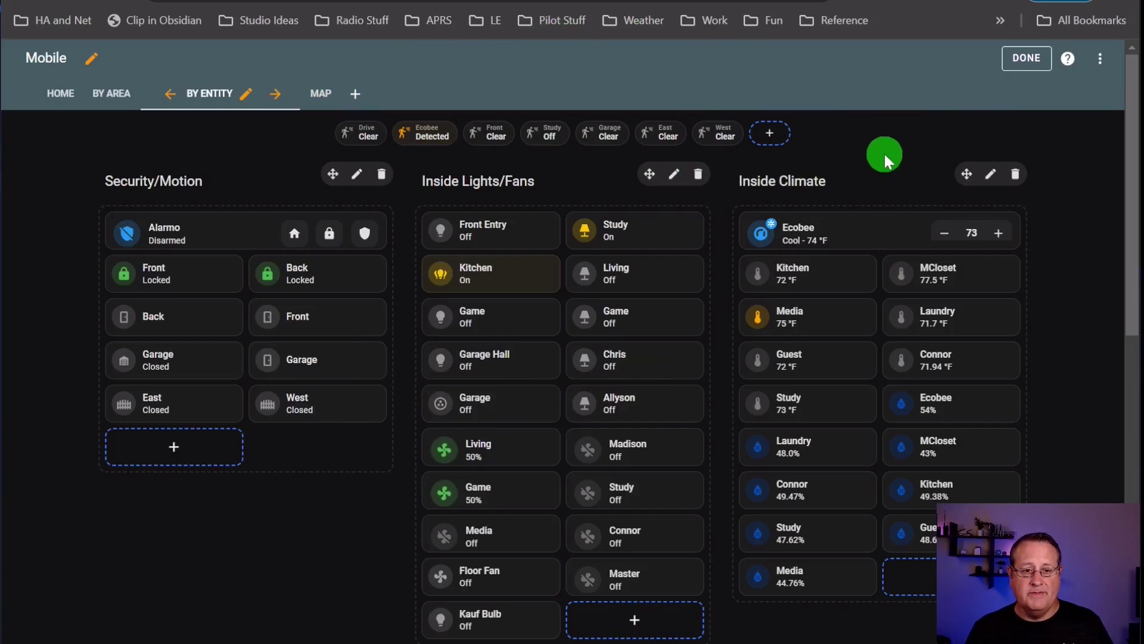
Check the By Entity view outside edit mode and reopen the dashboard for editing.
left_click(1026, 58)
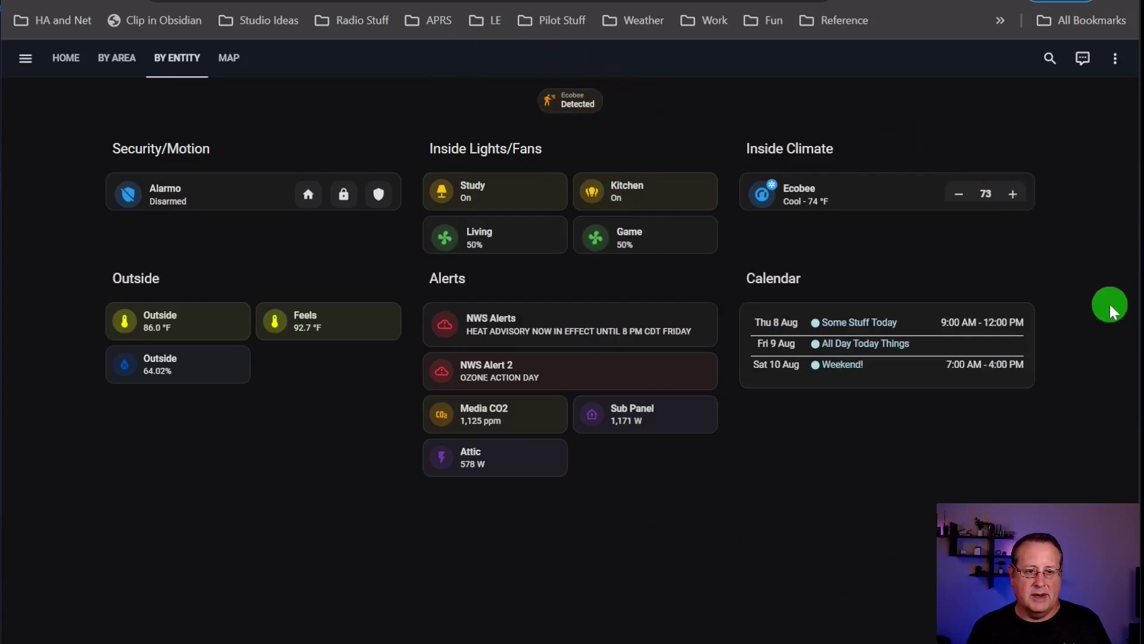
left_click(1115, 58)
left_click(1074, 131)
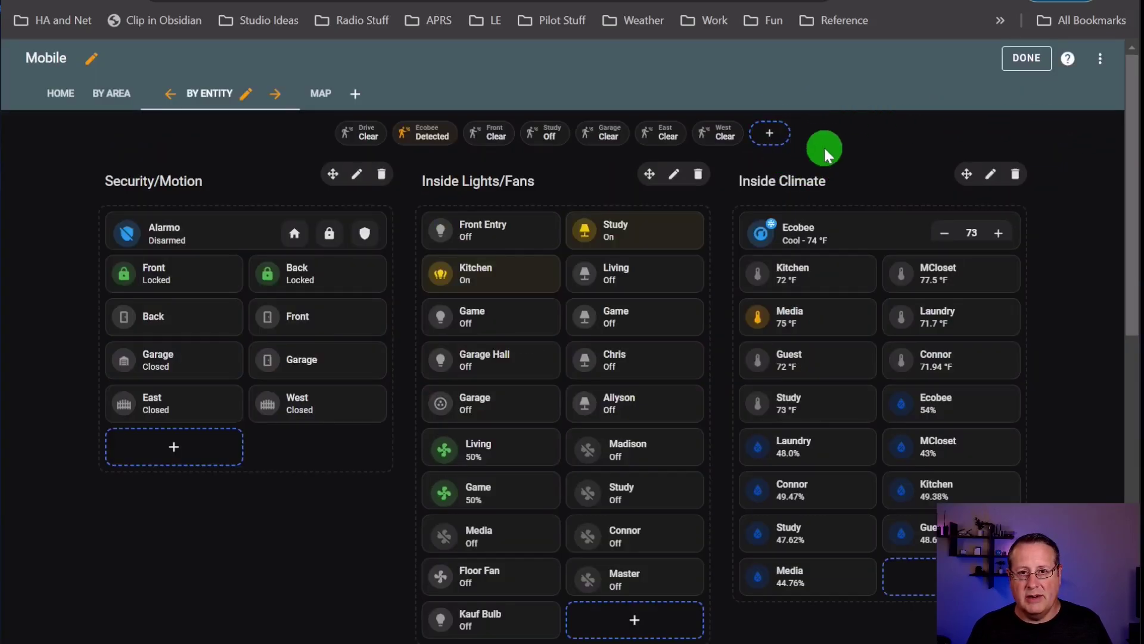
Add a badge for the Studio Aqara Humidity entity to the By Entity view, searching the entities for "humid".
left_click(769, 133)
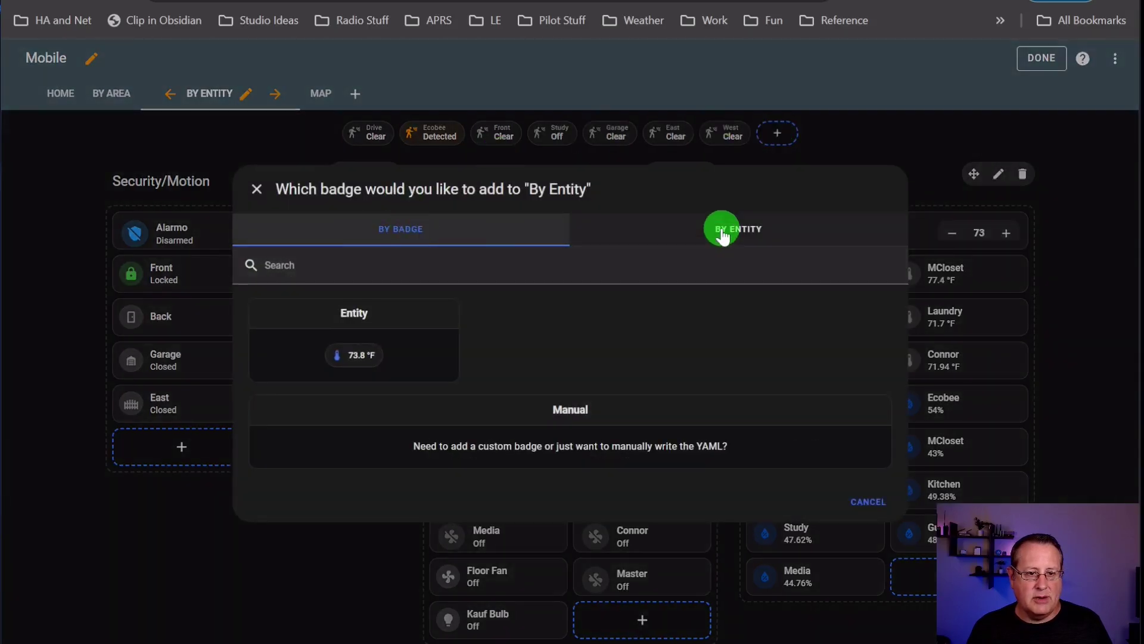
left_click(722, 231)
scroll(593, 334, "down", 5)
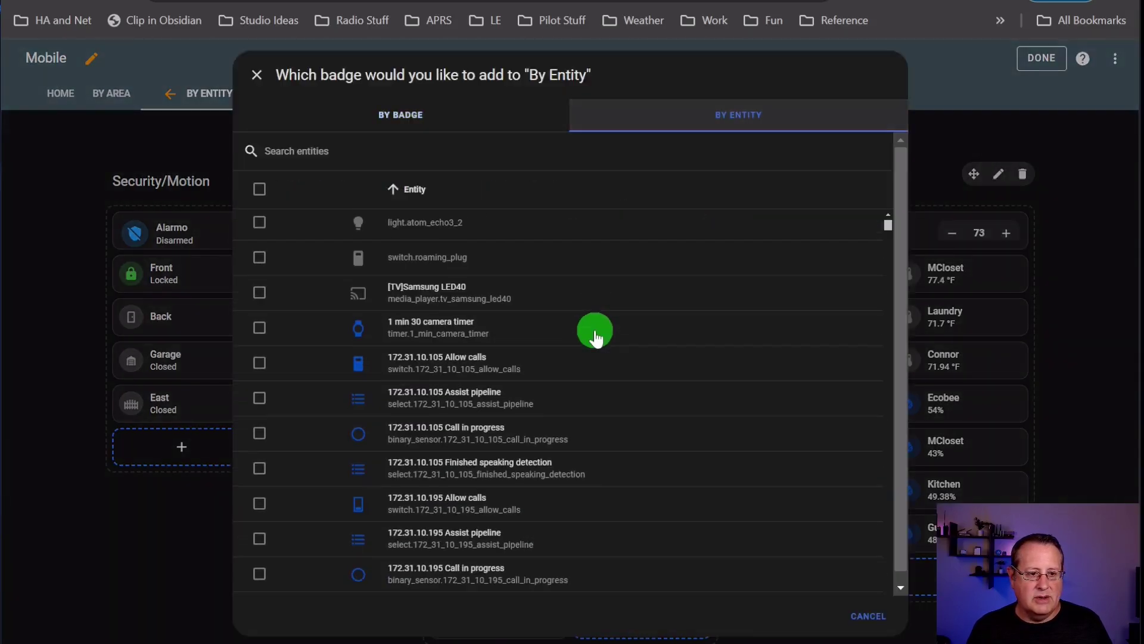
scroll(592, 336, "down", 10)
type("humid")
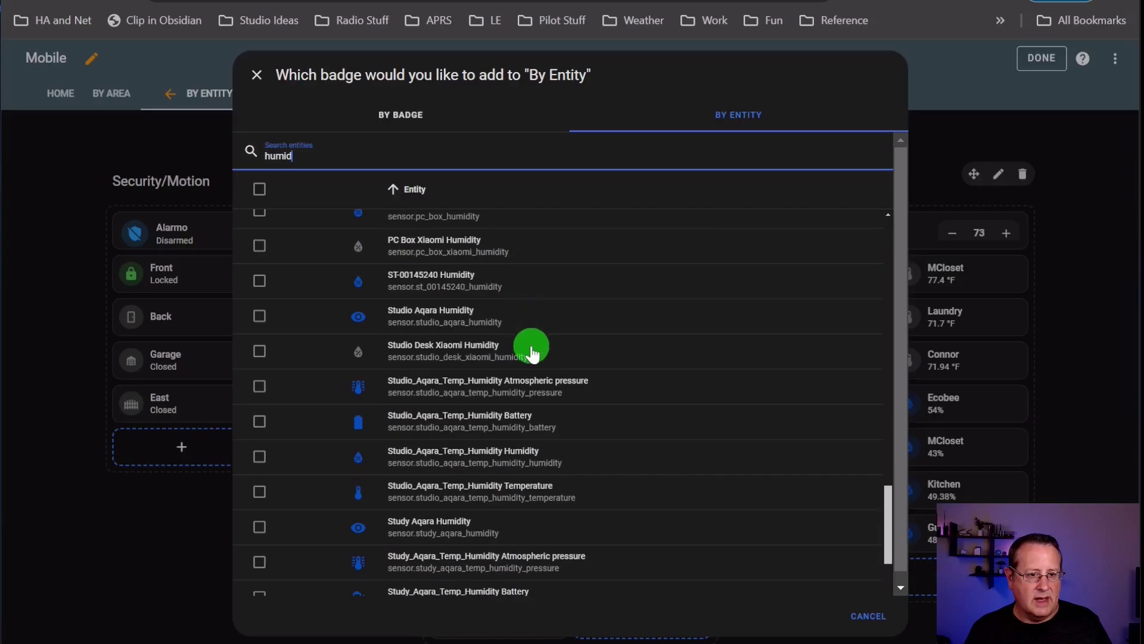
left_click(259, 316)
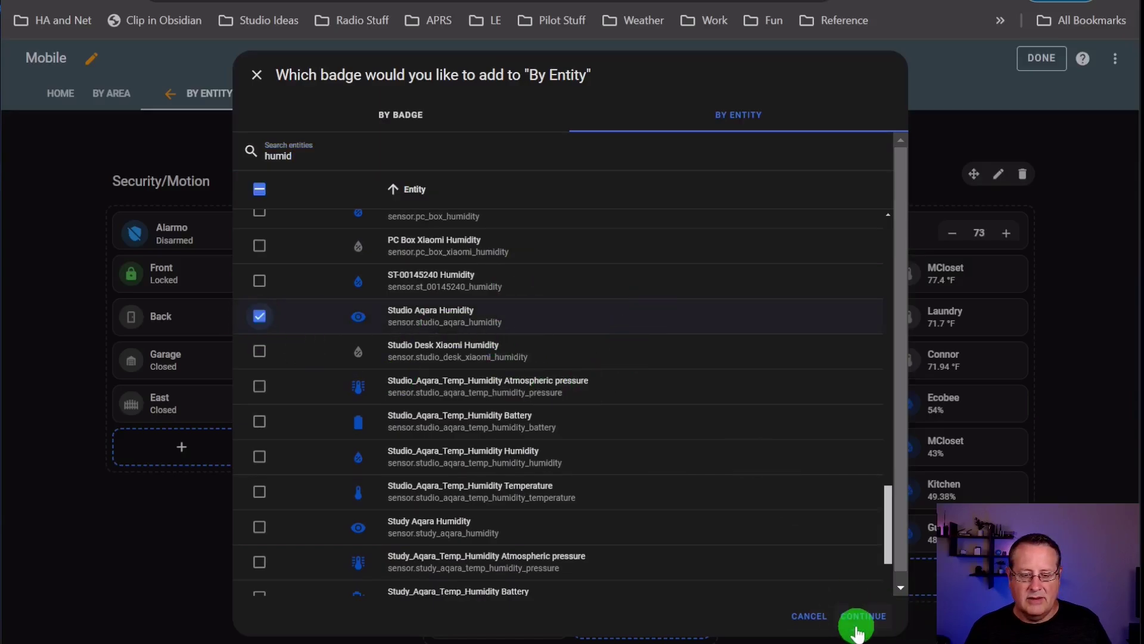
left_click(850, 620)
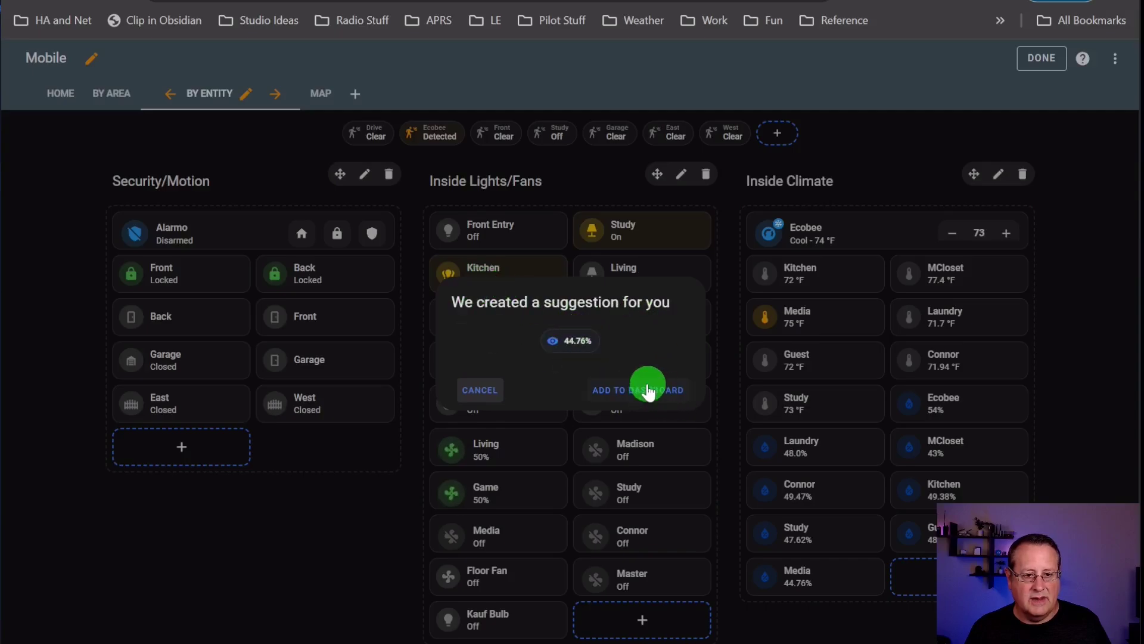
left_click(647, 398)
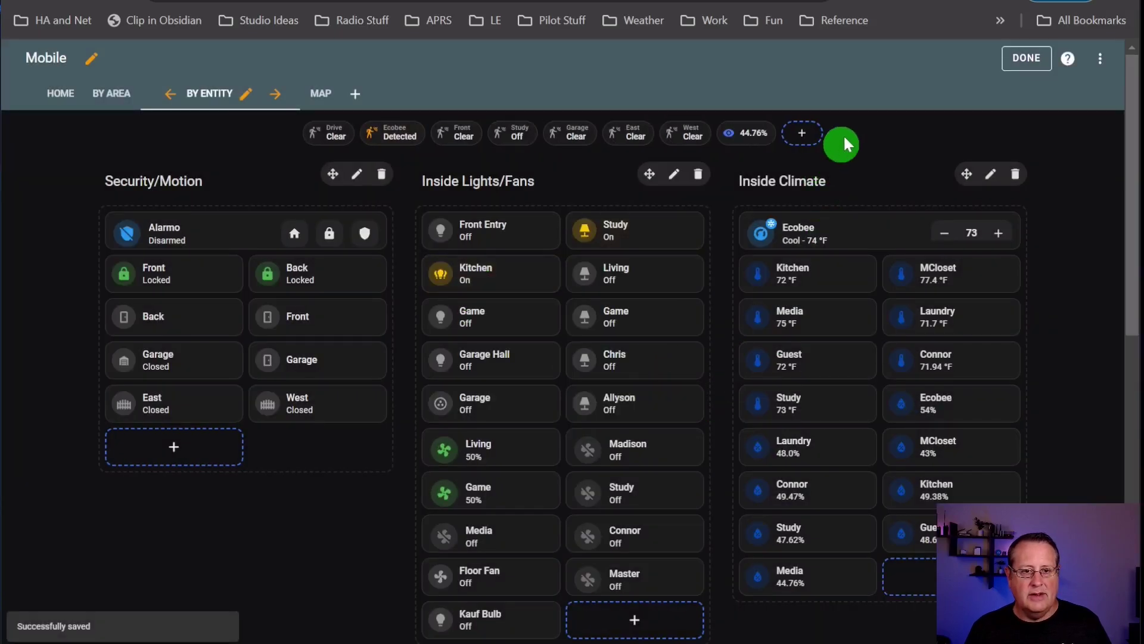
mouse_move(758, 138)
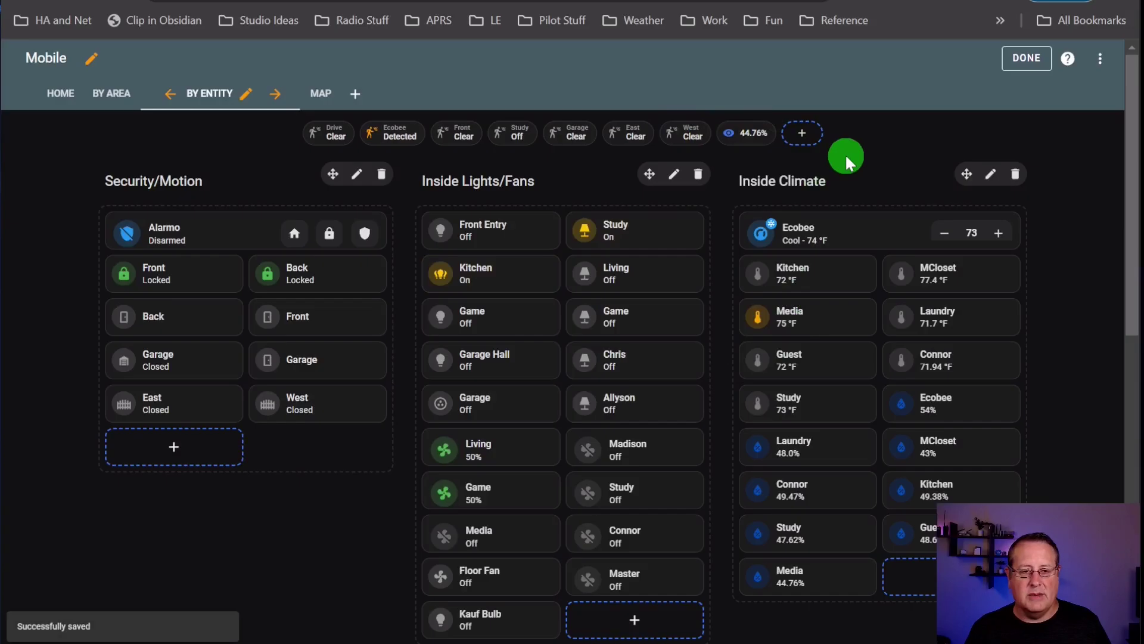
Open the new humidity badge's configuration and add an Entity numeric state condition to its visibility.
left_click(746, 132)
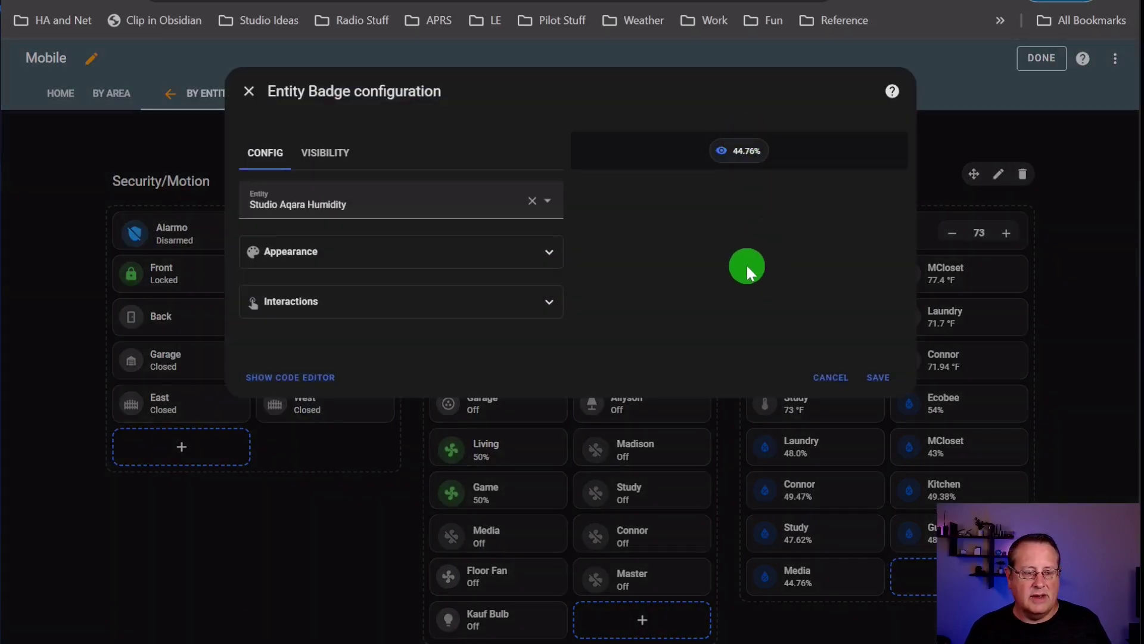
left_click(329, 155)
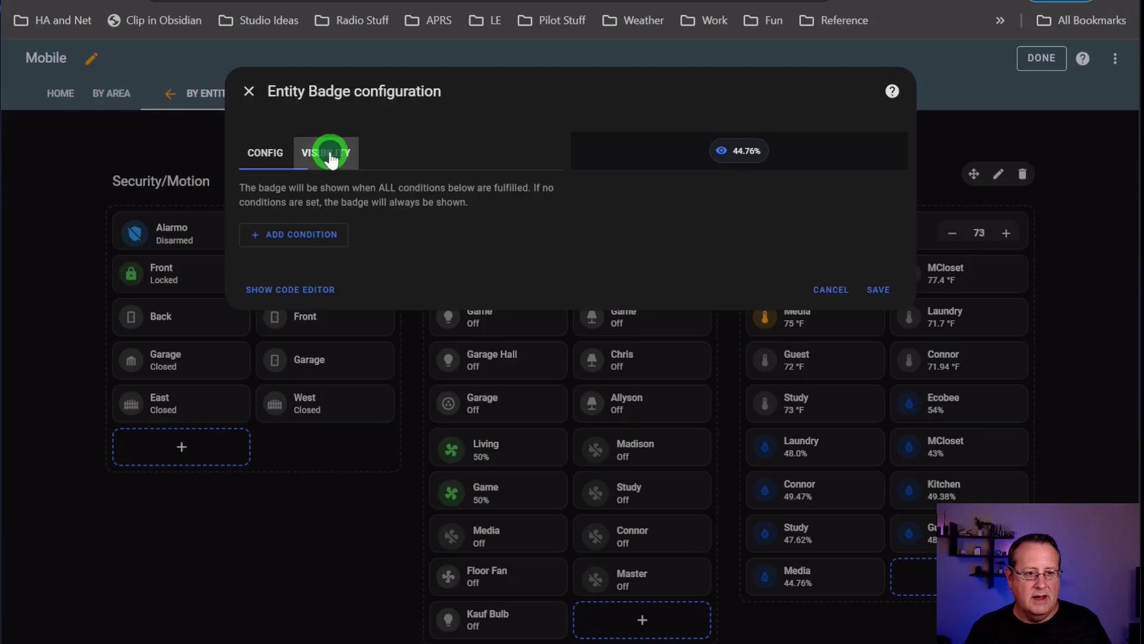
left_click(324, 235)
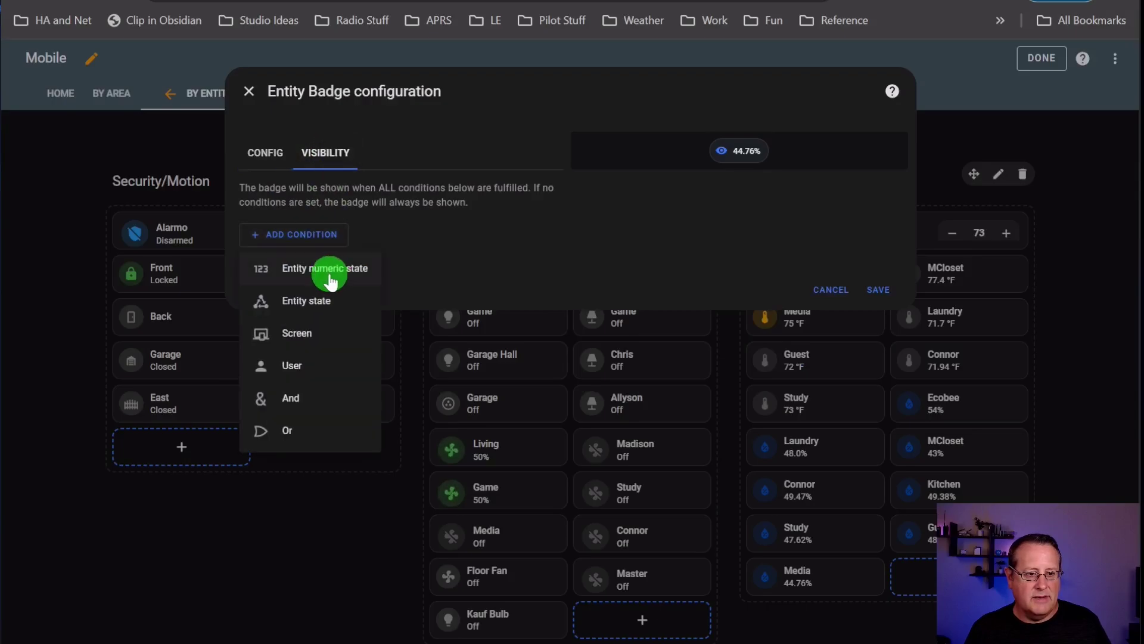
left_click(322, 273)
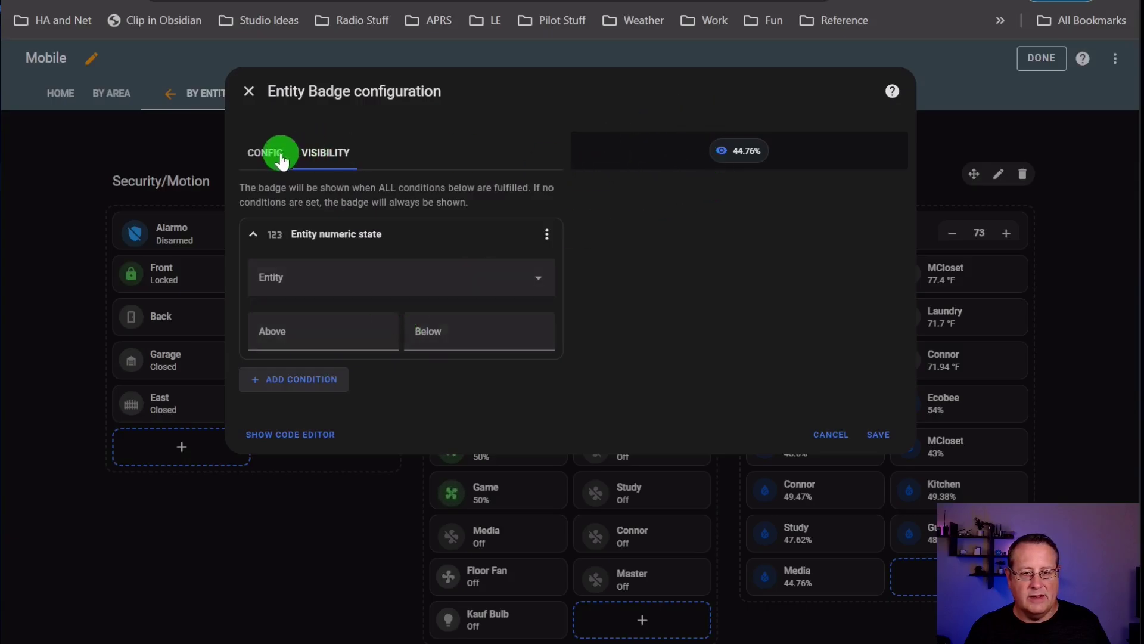
Name the humidity badge "Studio" in its appearance settings.
left_click(277, 155)
left_click(295, 253)
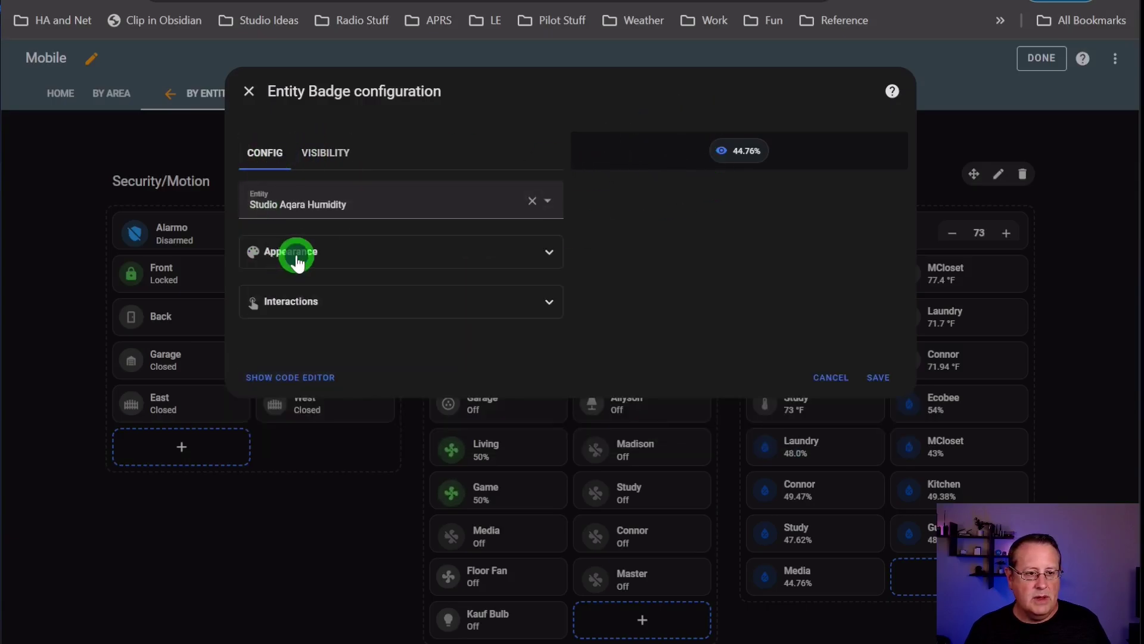
left_click(328, 354)
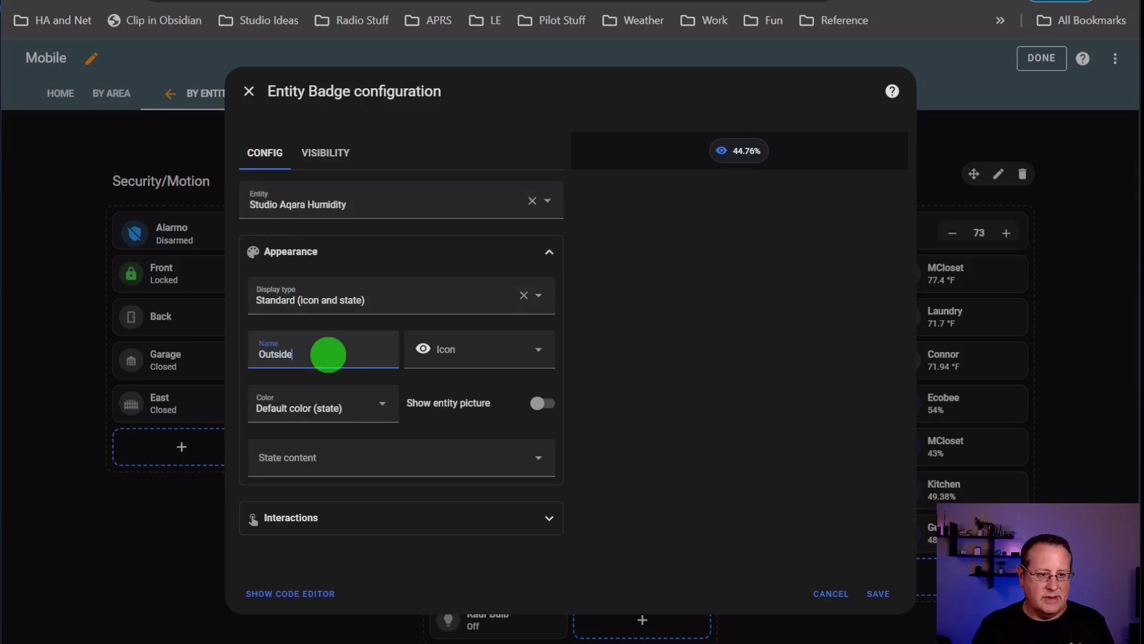
type("Outside")
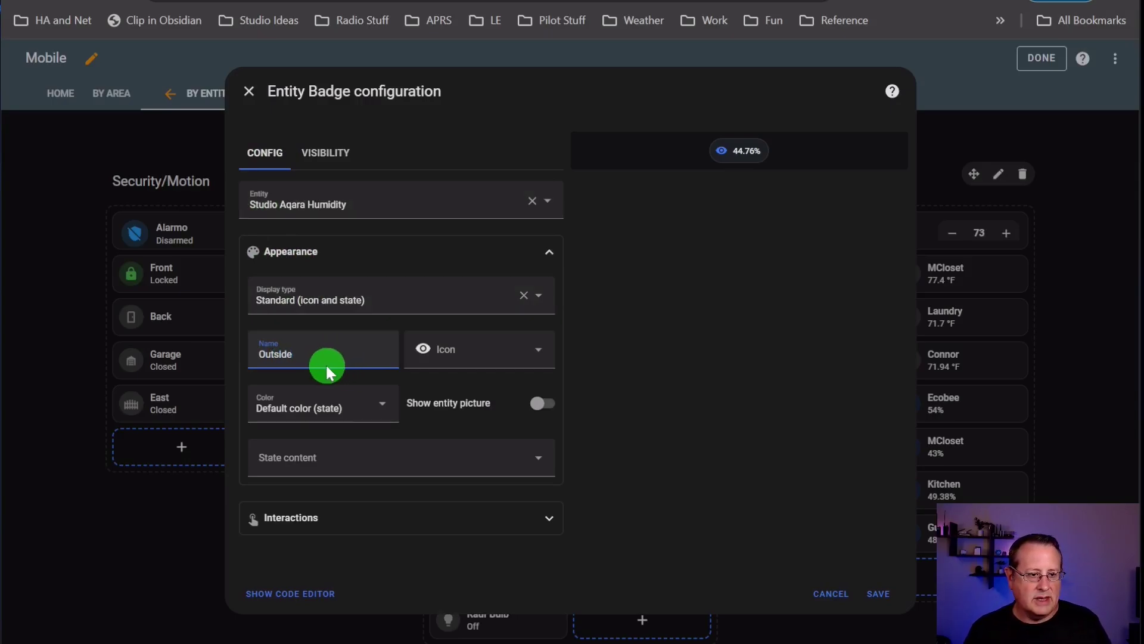
left_click_drag(315, 357, 237, 340)
type("STudio")
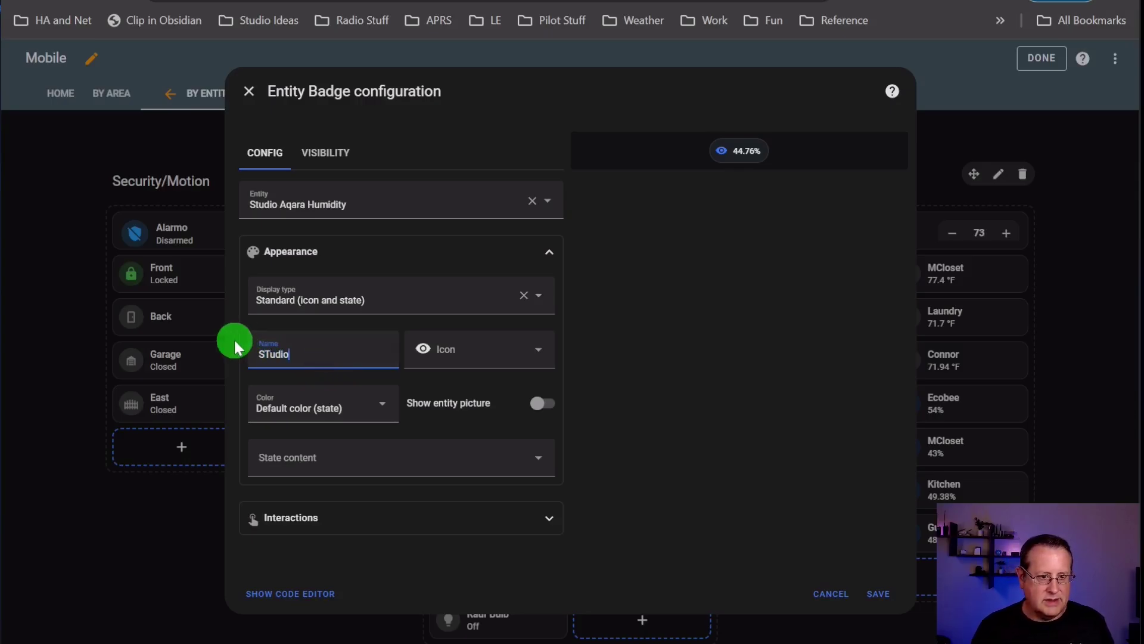
key("BackSpace")
key("BackSpace")
key("BackSpace")
key("BackSpace")
key("BackSpace")
type("tudio")
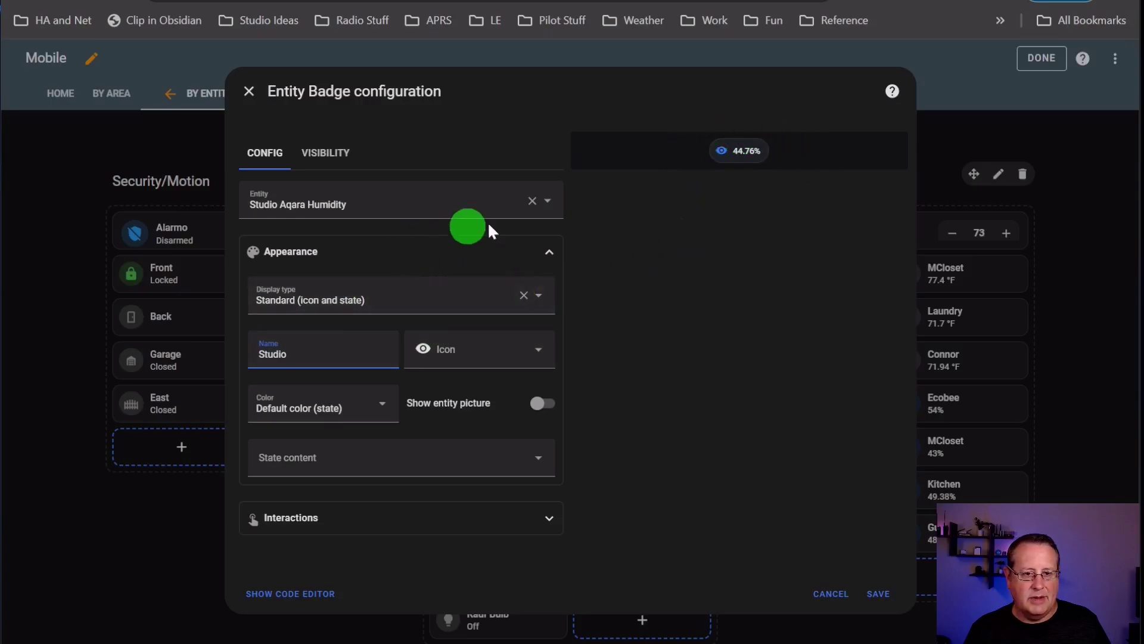
Set the badge's display type to Complete (icon, name and state) and save the badge.
left_click(446, 296)
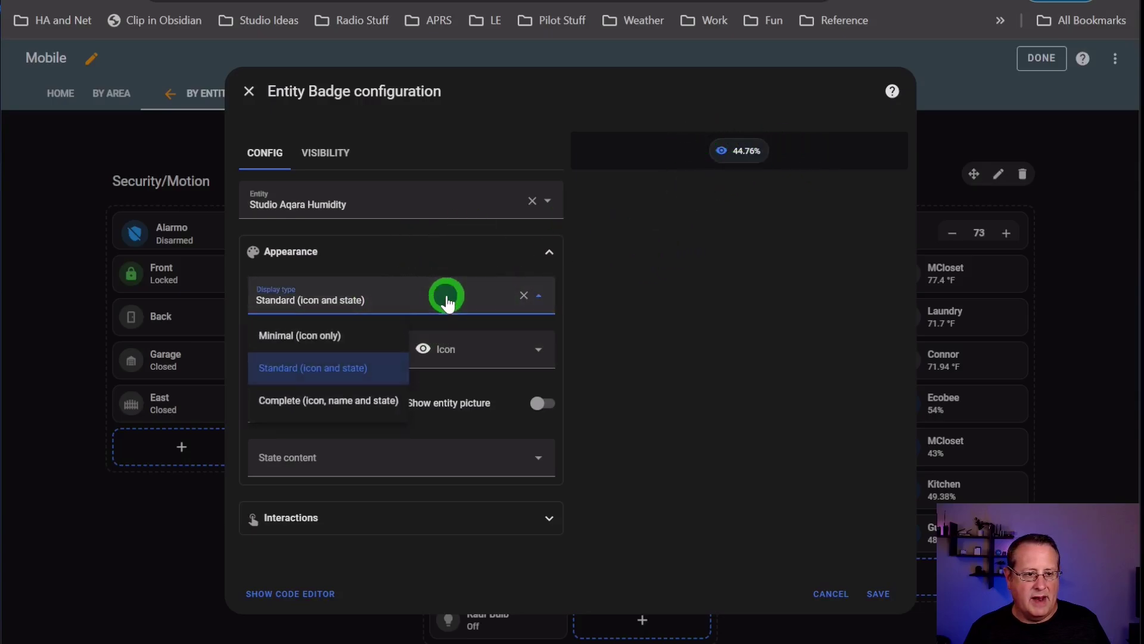
left_click(366, 409)
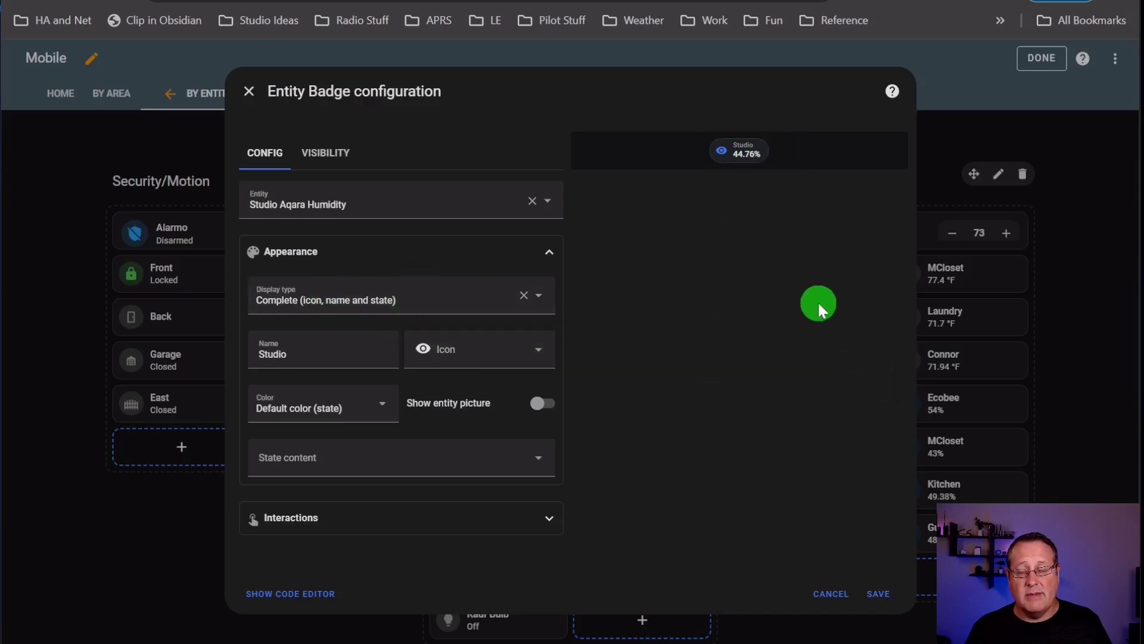
left_click(889, 596)
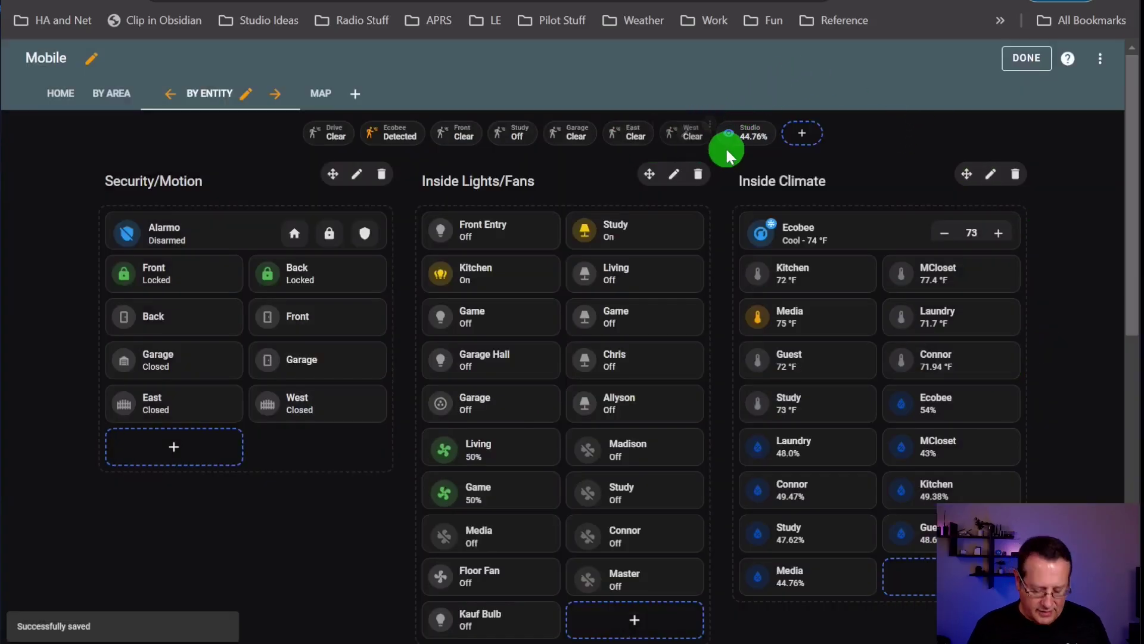
Inspect the badge row at a larger page zoom and finish editing the dashboard.
key("ctrl+plus")
key("ctrl+plus")
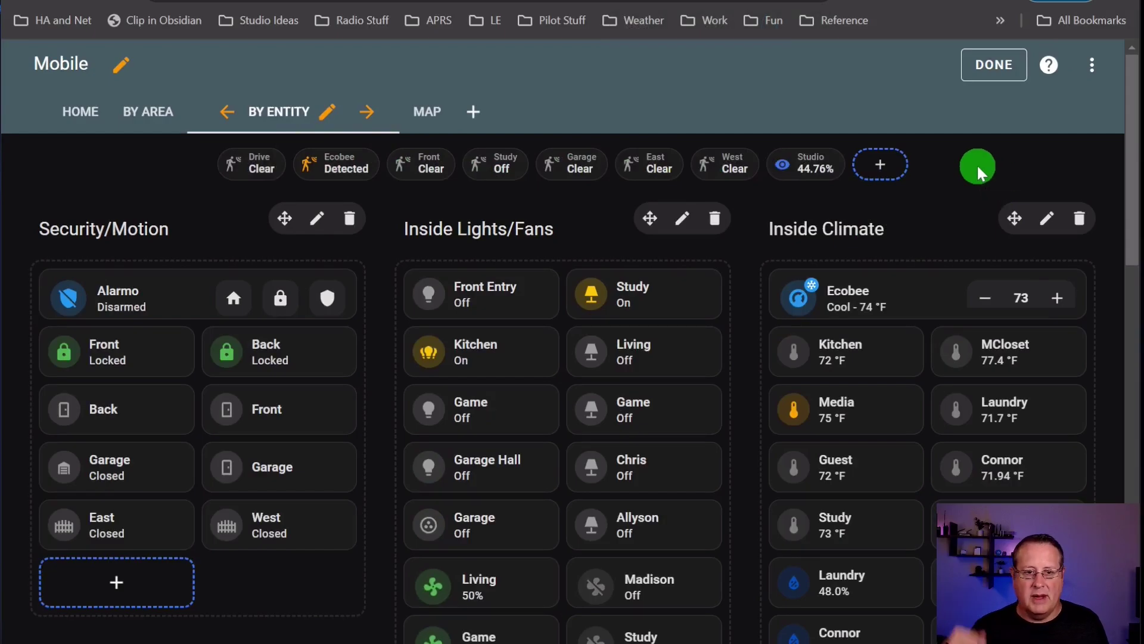
key("ctrl+minus")
key("ctrl+minus")
key("ctrl+minus")
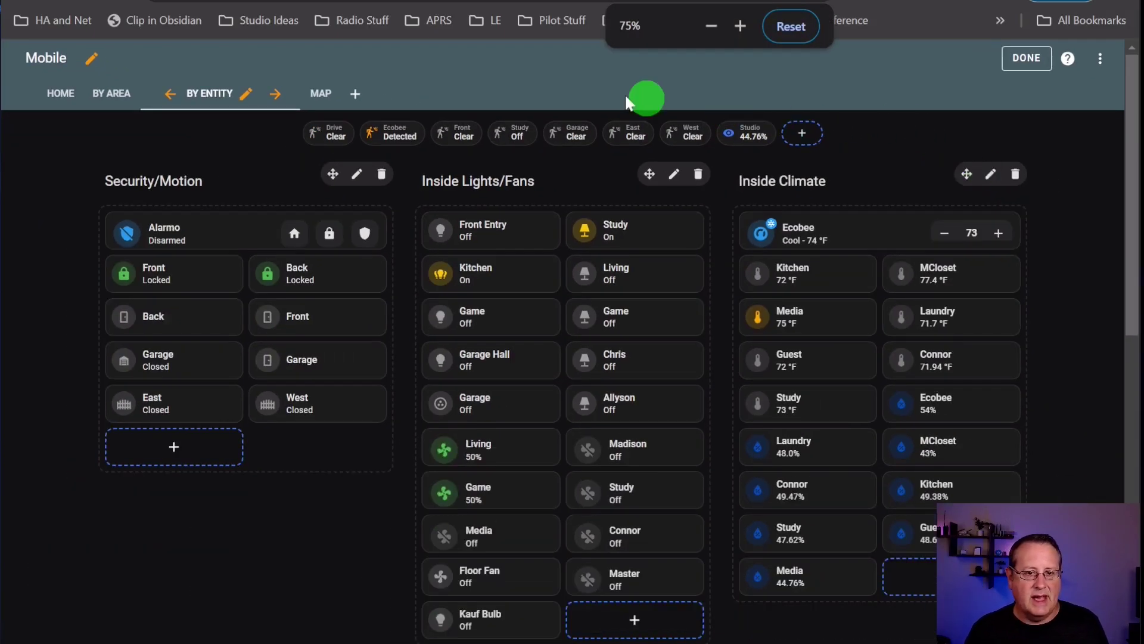
left_click(1024, 58)
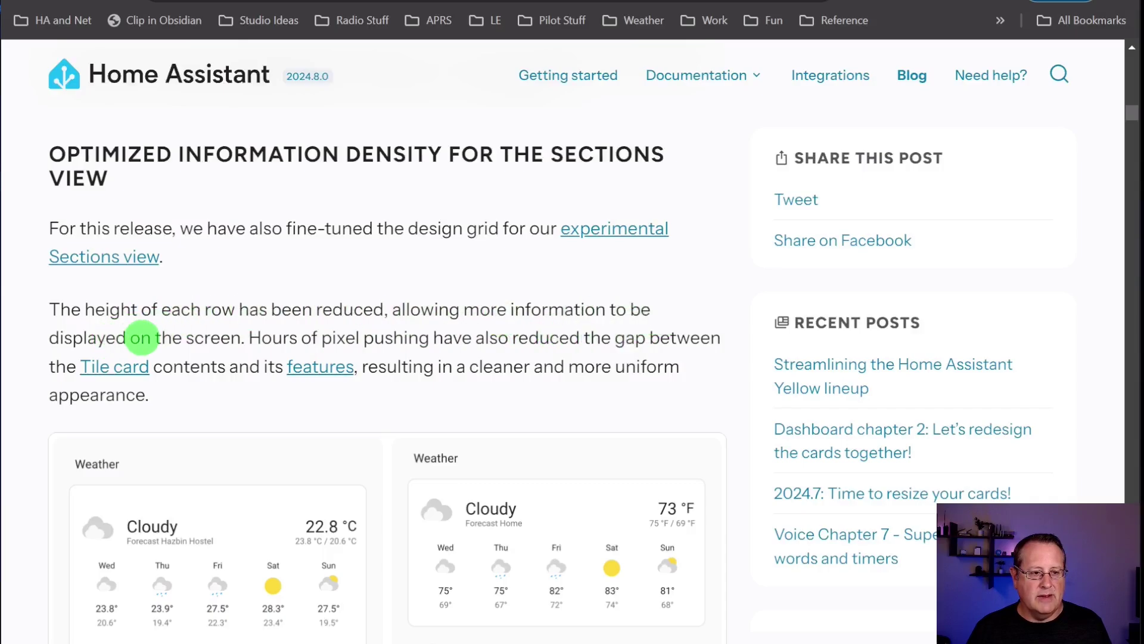
Examine the Home Assistant 2024.8 release notes on new badges and sections view density, comparing them with the By Entity dashboard view.
scroll(173, 340, "down", 2)
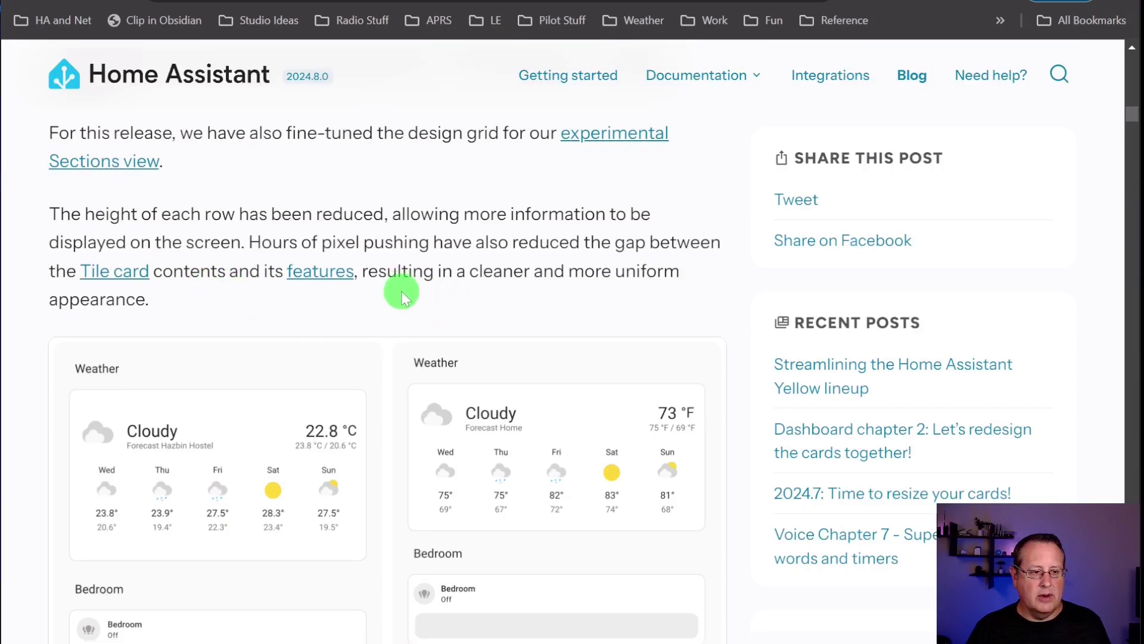
scroll(401, 291, "down", 4)
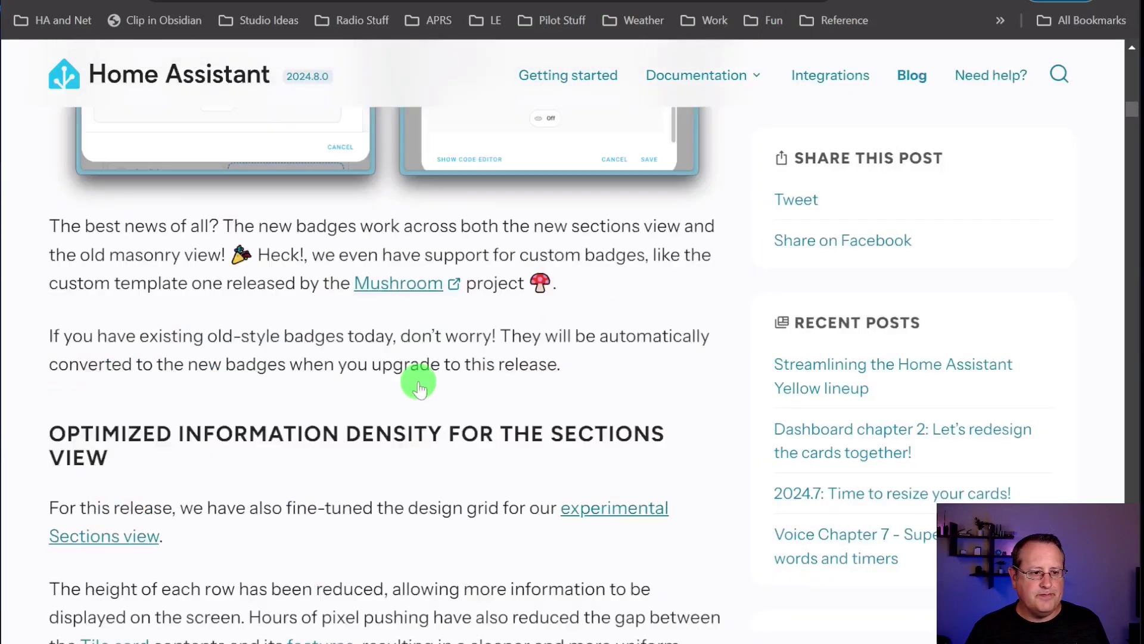
scroll(420, 389, "up", 10)
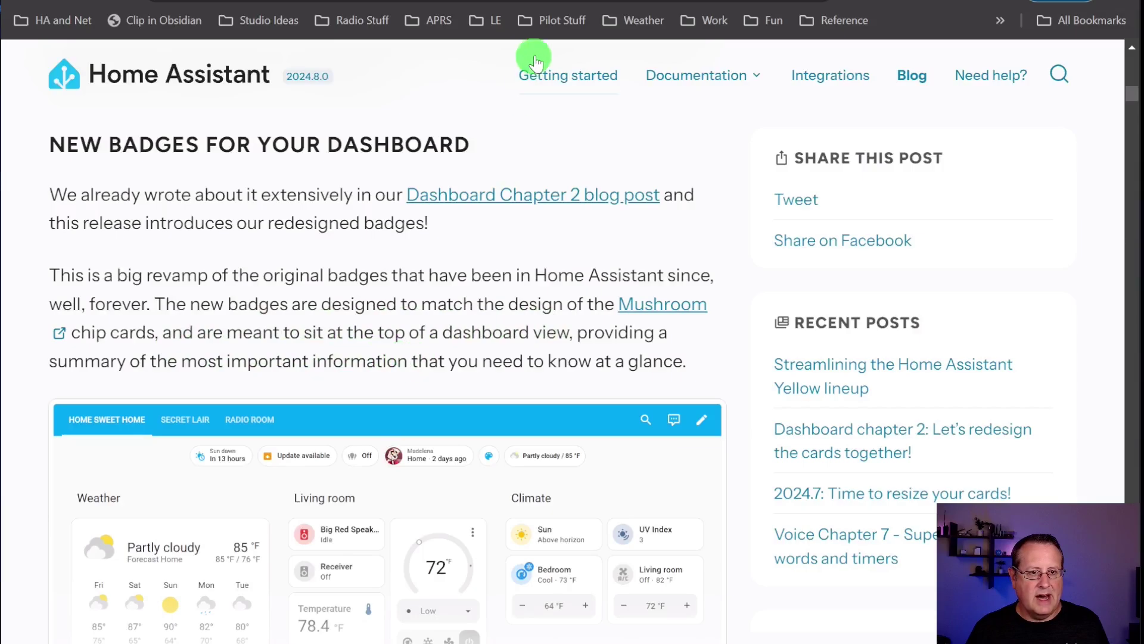
left_click(488, 4)
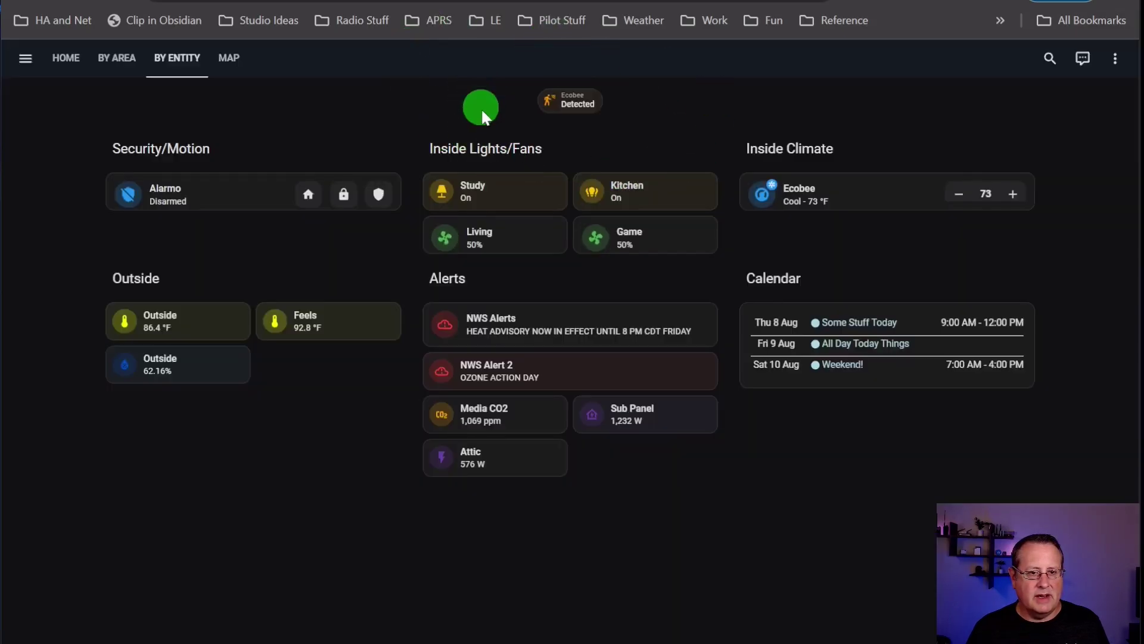
left_click(489, 1)
scroll(146, 296, "down", 2)
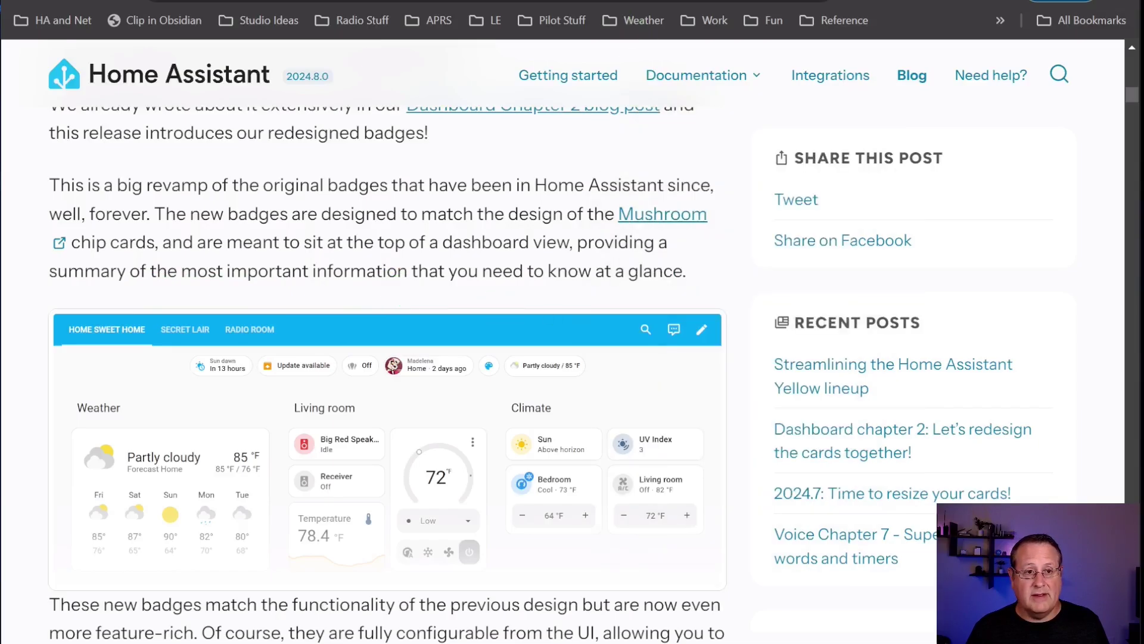
left_click(453, 2)
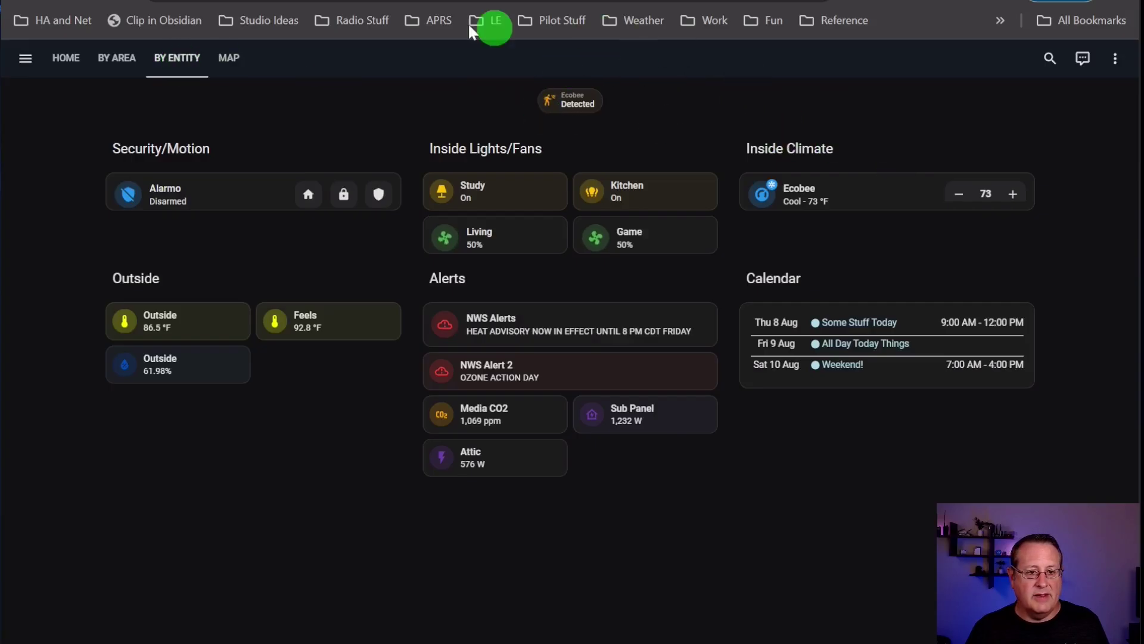
left_click(619, 2)
scroll(439, 362, "down", 3)
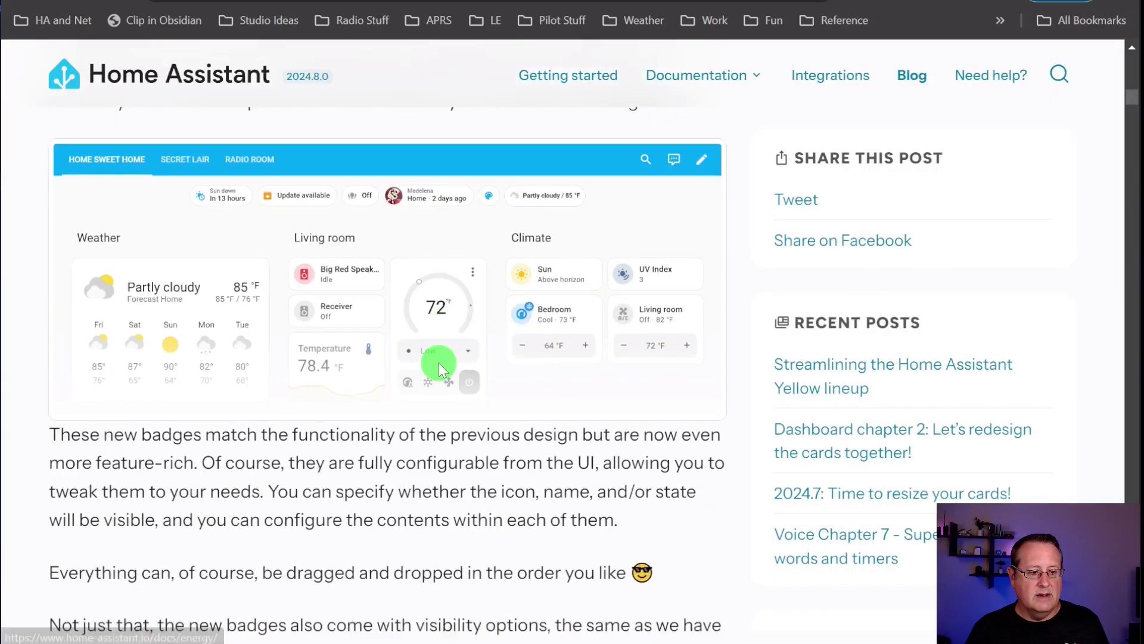
scroll(289, 417, "down", 1)
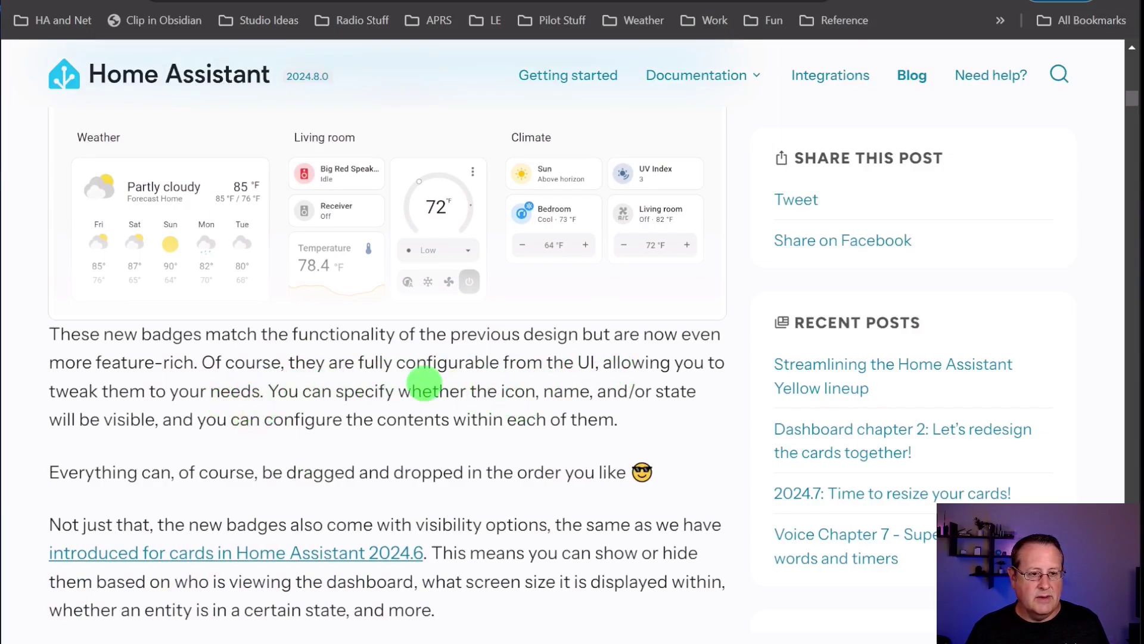
scroll(425, 385, "down", 1)
scroll(306, 401, "down", 5)
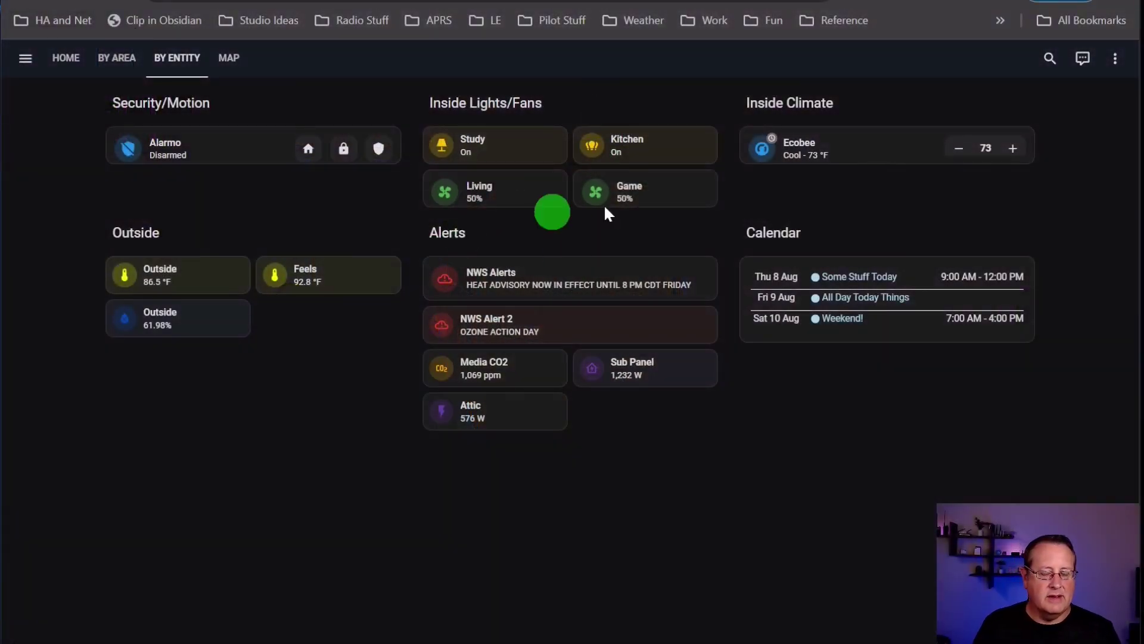
Inspect the By Entity view's badge row and section layout in dashboard edit mode and finish editing.
left_click(1114, 58)
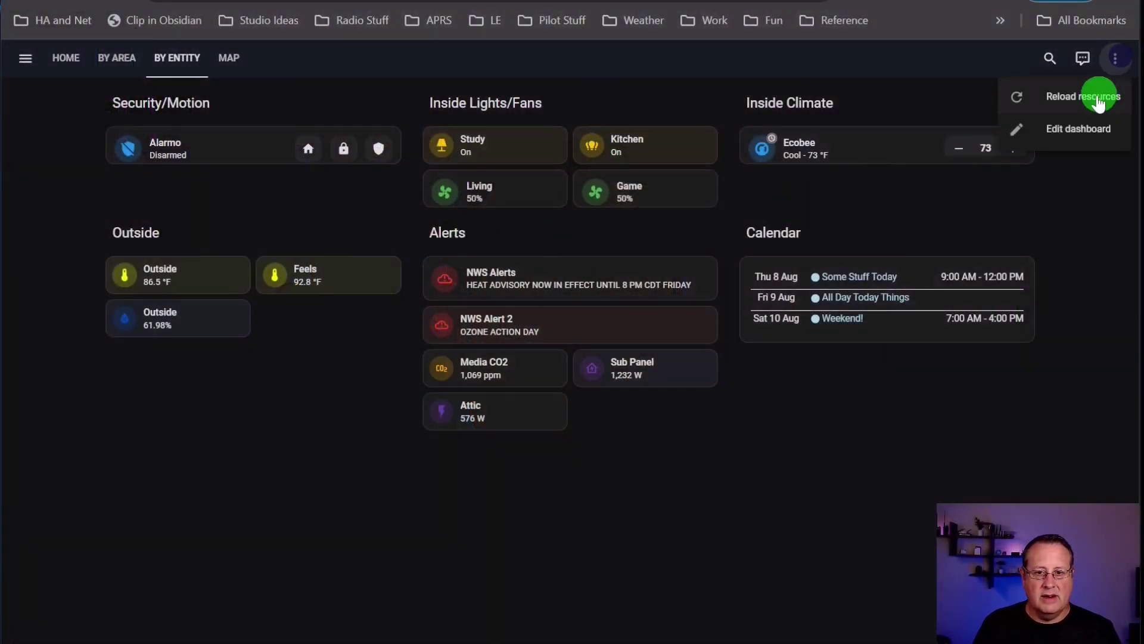
left_click(1085, 131)
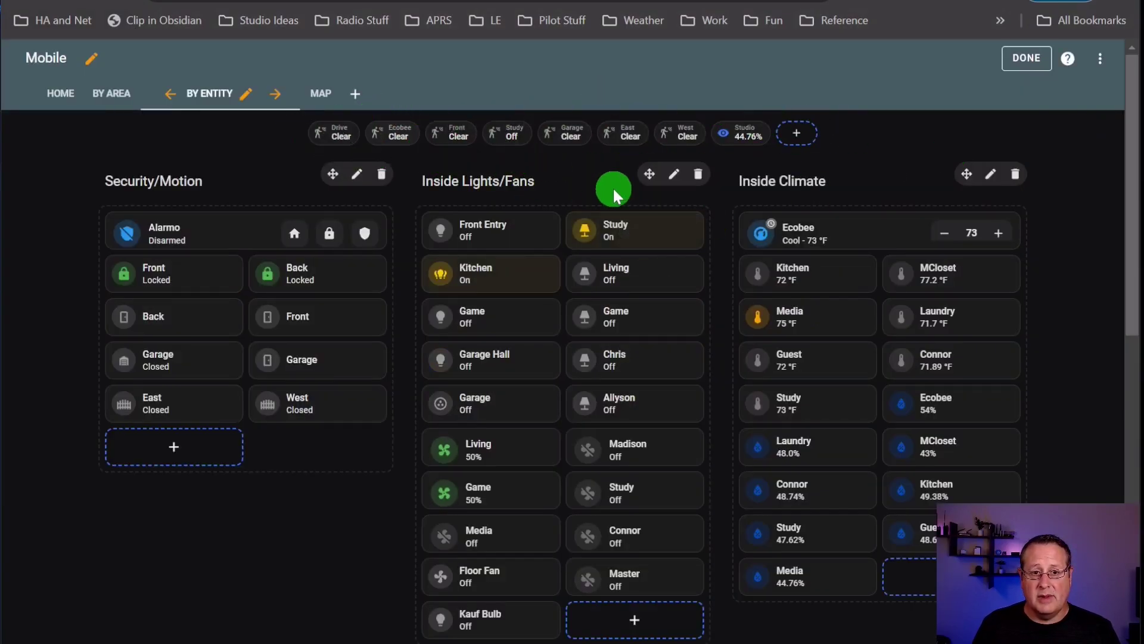
mouse_move(623, 131)
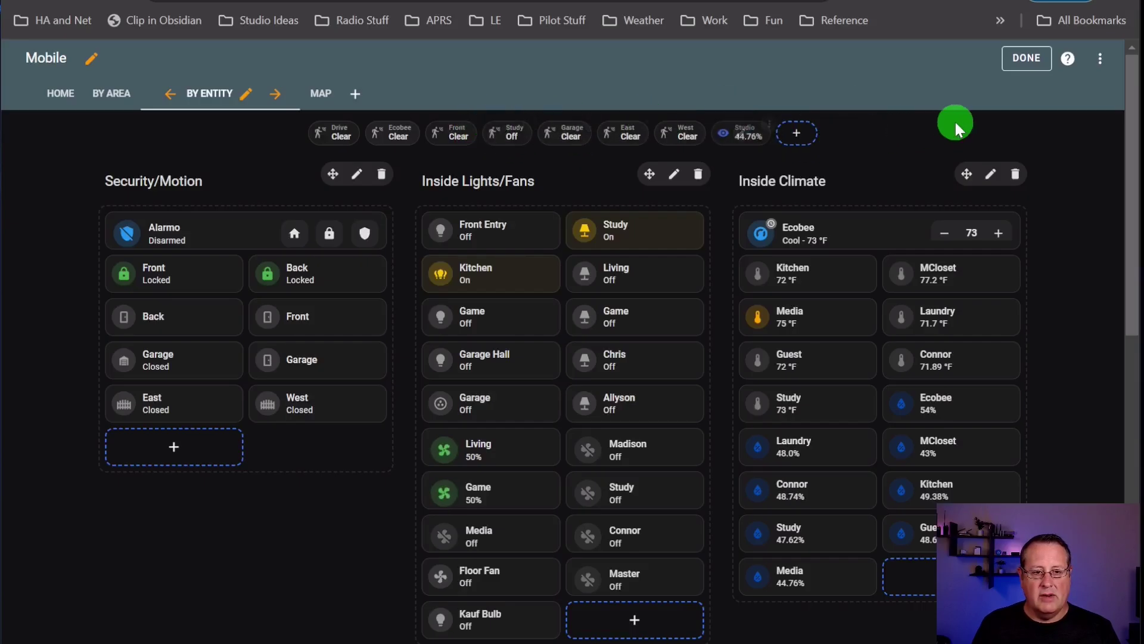
left_click(1024, 66)
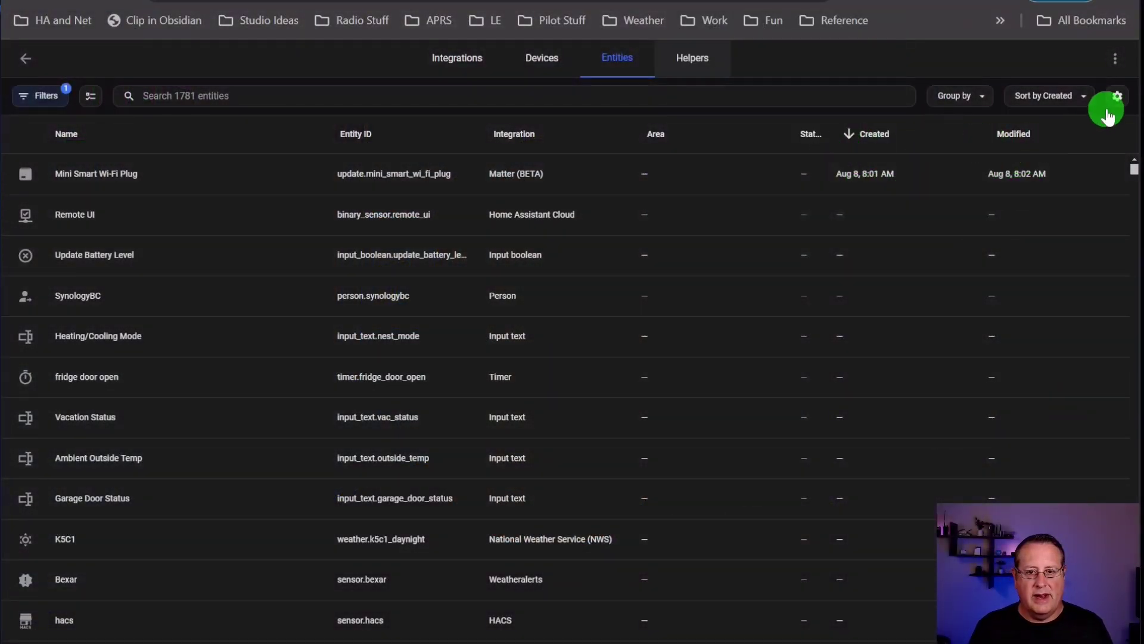
Hide the Modified and Created columns in the entities table.
left_click(1119, 96)
left_click(683, 454)
left_click(683, 421)
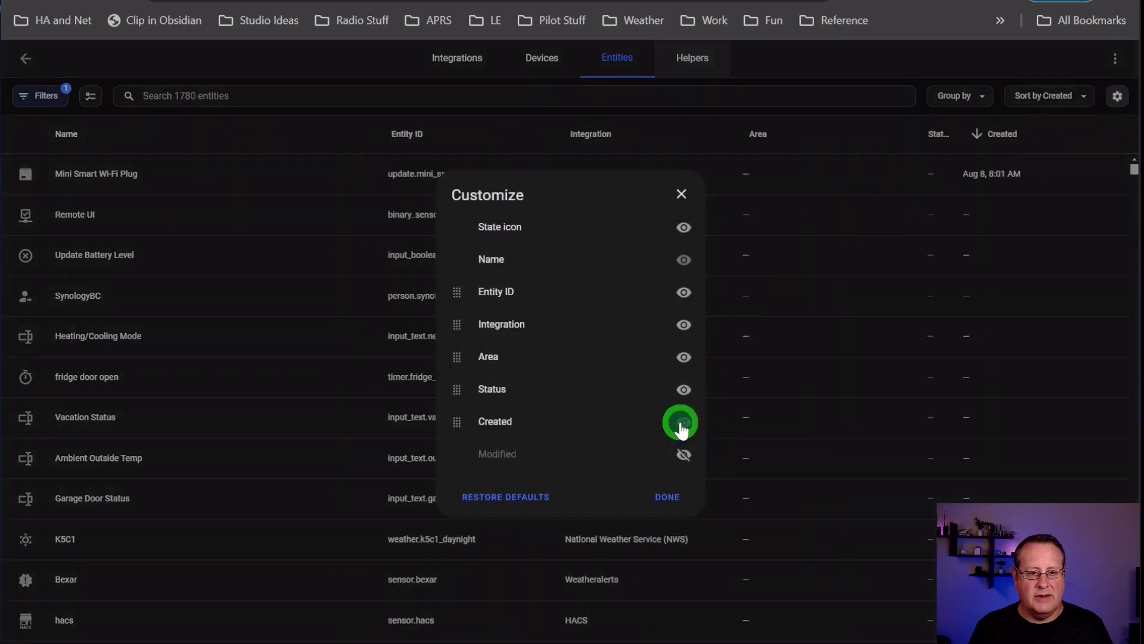
left_click(666, 486)
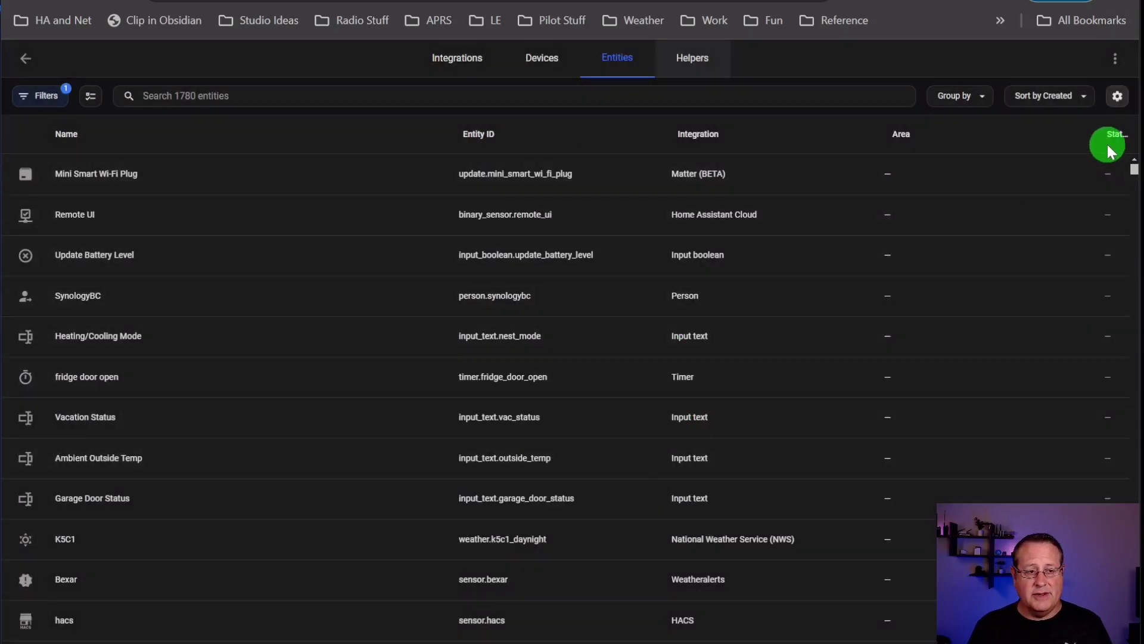
Show the Created and Modified columns in the entities table and toggle the Created sort to ascending and back to descending.
left_click(1119, 97)
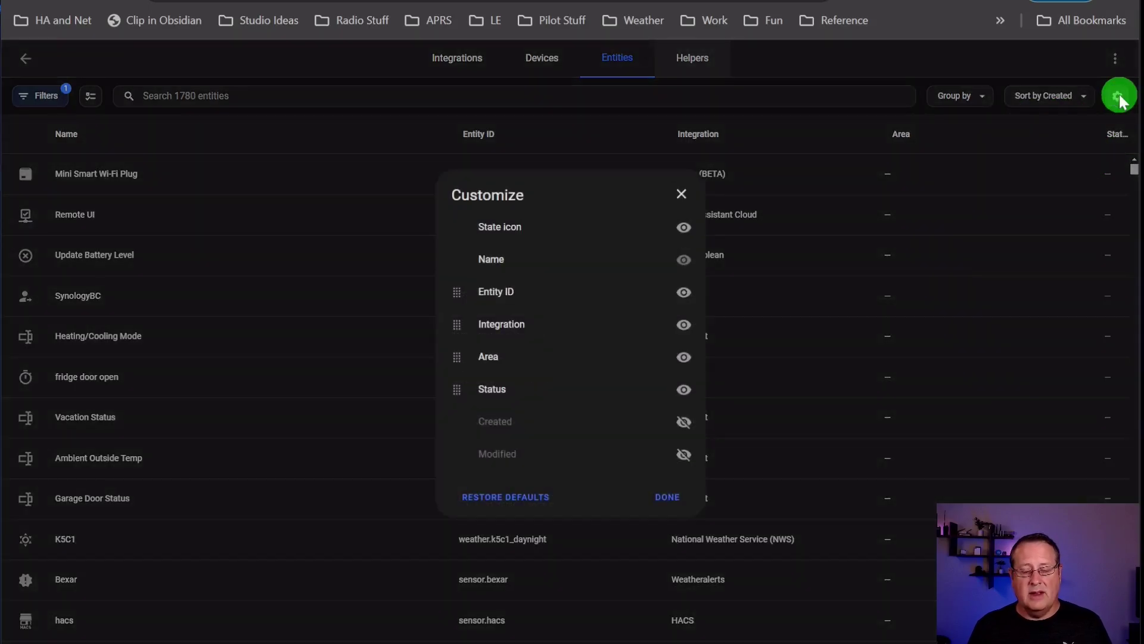
left_click(685, 423)
left_click(685, 454)
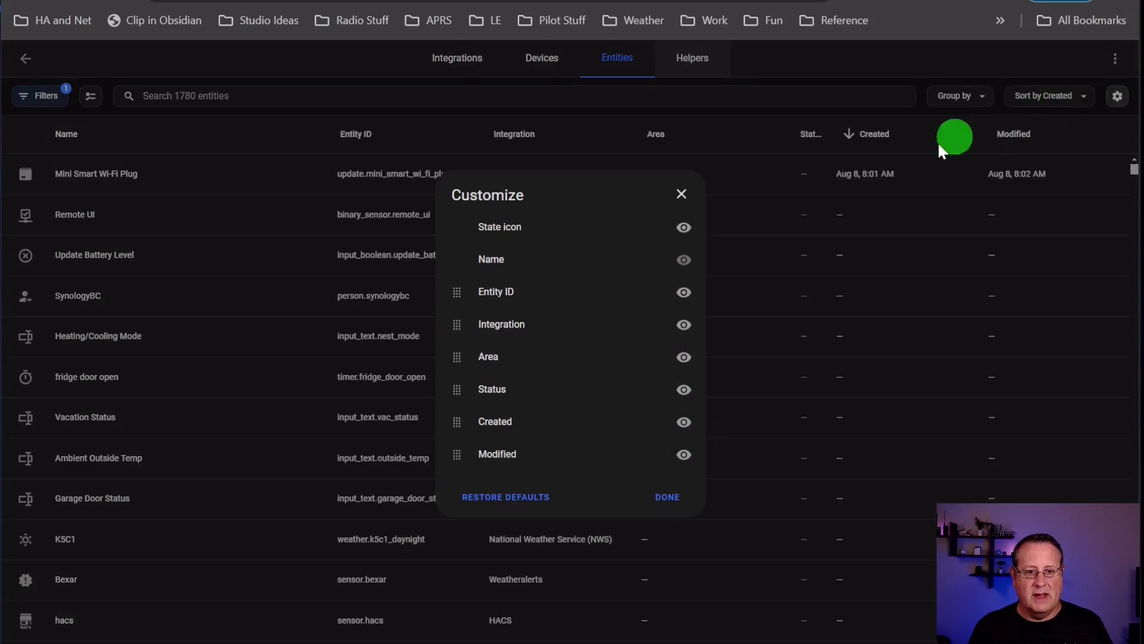
left_click(668, 498)
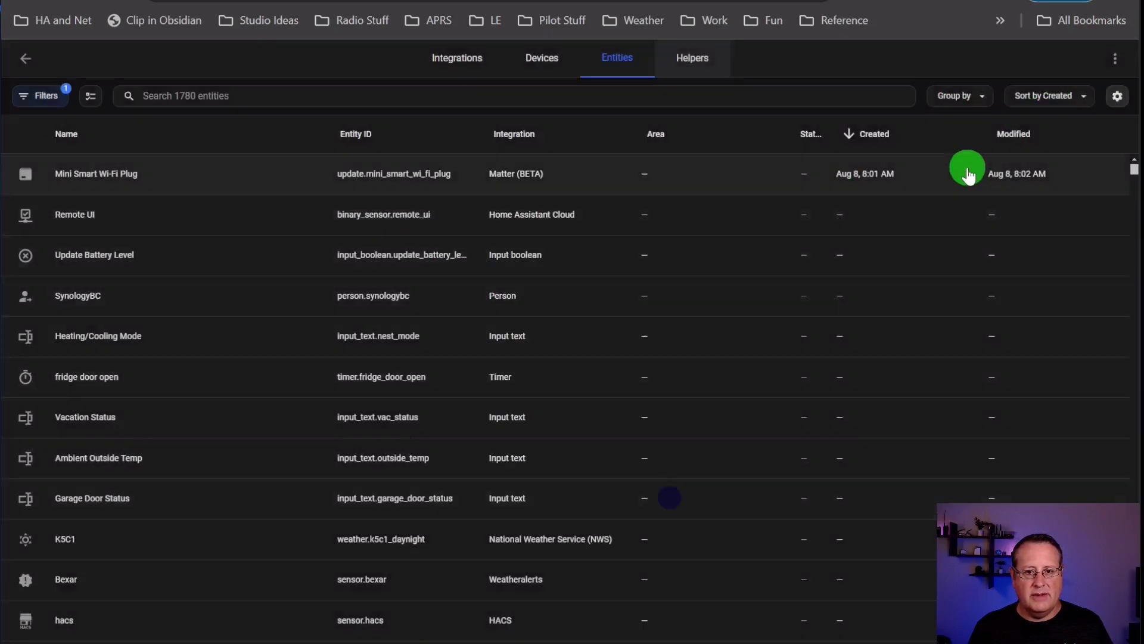
left_click(884, 143)
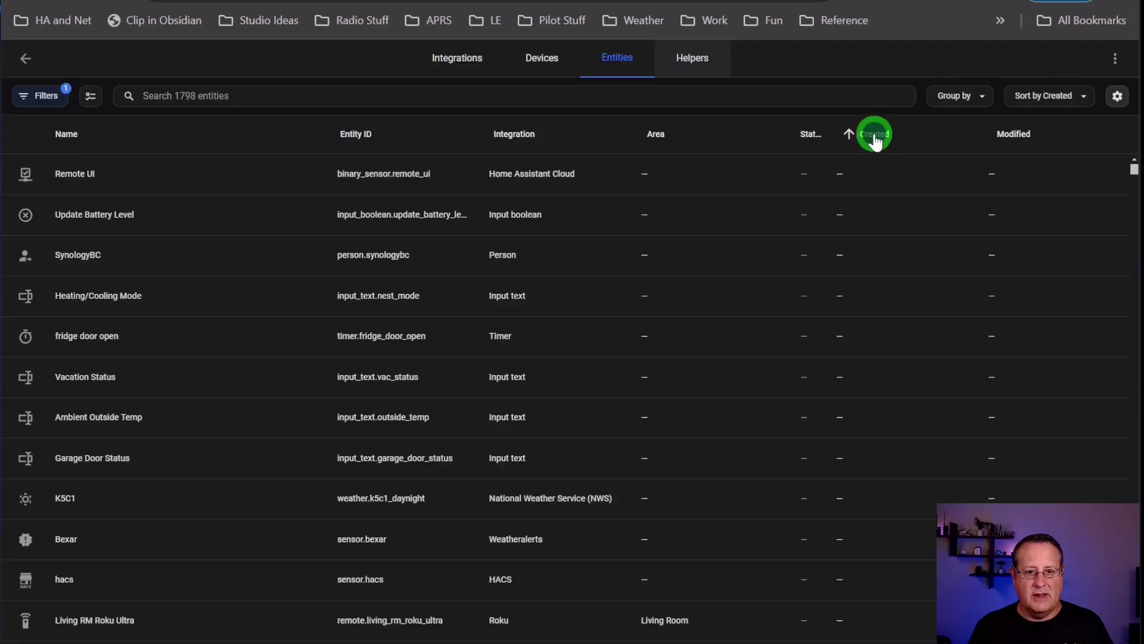
left_click(874, 140)
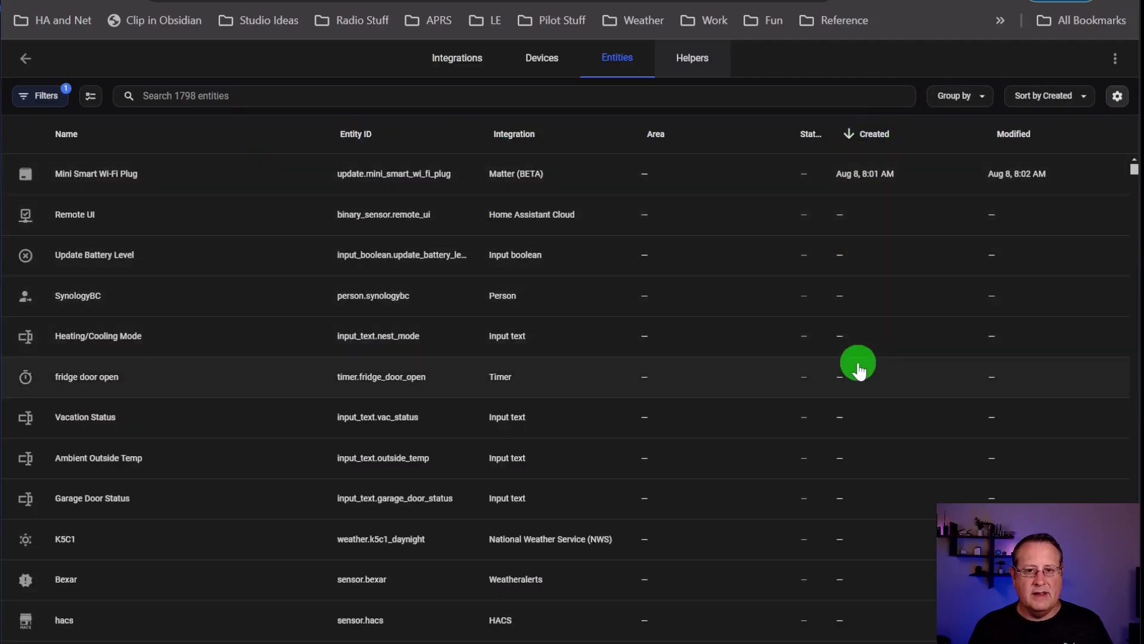